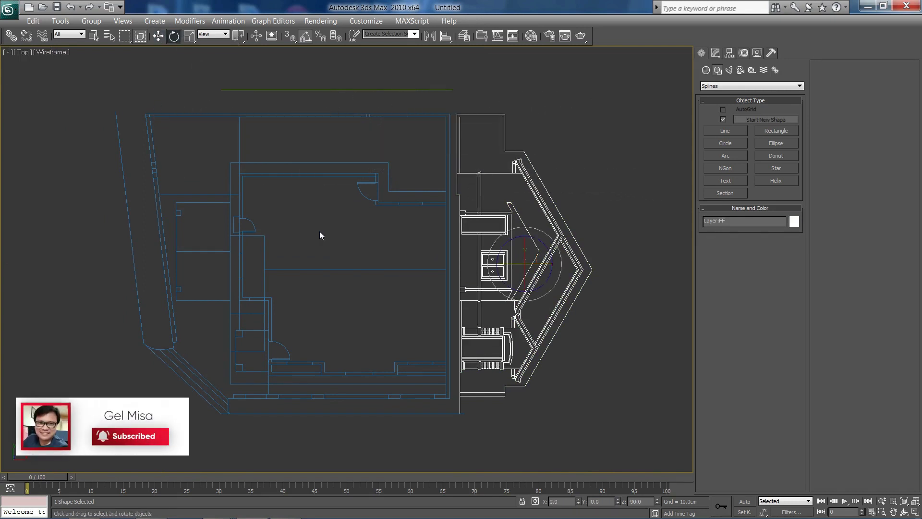
# Step: Rotate the elevation drawing -90° upright and move it into place beside the floor plan
pyautogui.moveTo(539, 262); pyautogui.dragTo(501, 279)
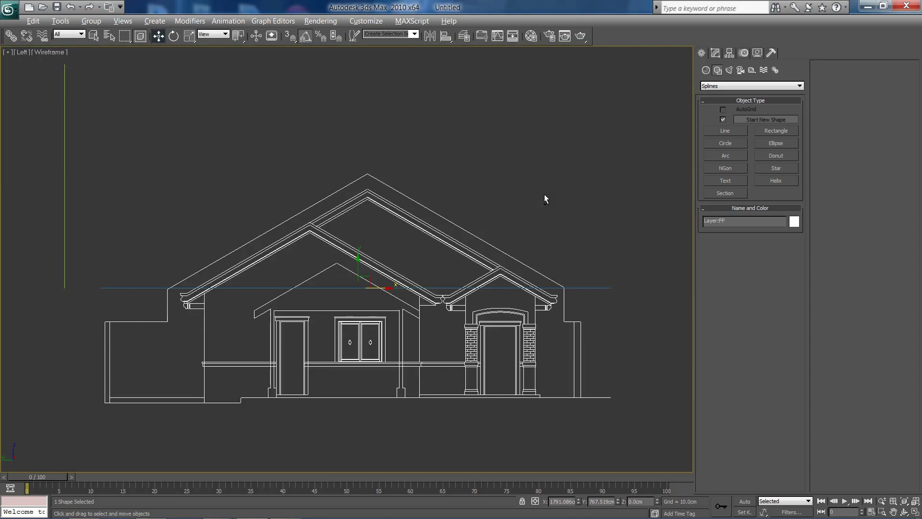
pyautogui.moveTo(543, 194); pyautogui.dragTo(602, 188, button='middle')
pyautogui.moveTo(432, 264); pyautogui.dragTo(437, 153)
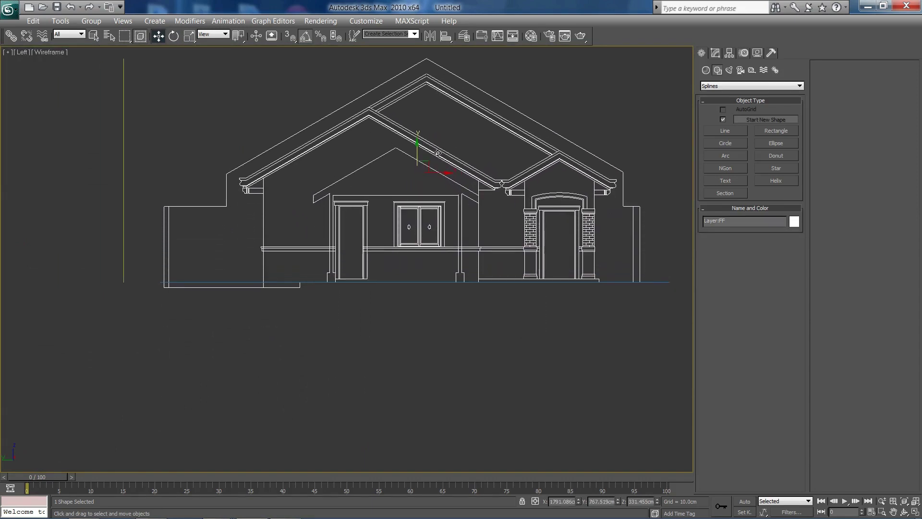
pyautogui.hotkey('alt', 'w')
pyautogui.rightClick(530, 370)
pyautogui.hotkey('alt', 'w')
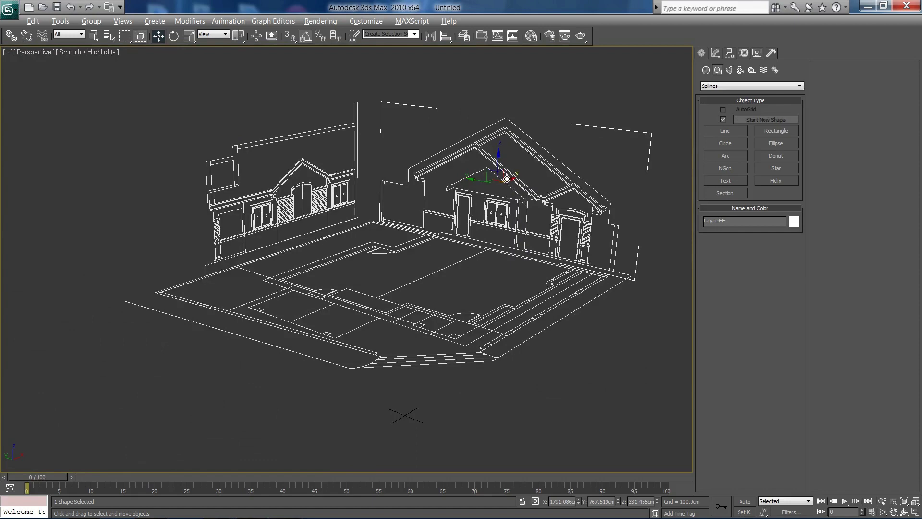
pyautogui.moveTo(507, 179); pyautogui.dragTo(537, 166)
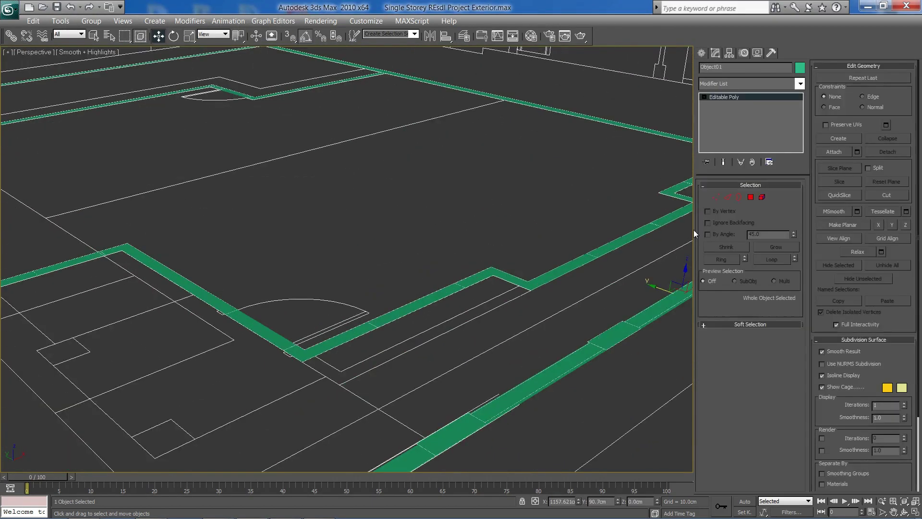
# Step: Select Object01's wall strip polygons, grow to the full loop, and set up a 10 cm extrusion
pyautogui.click(576, 353)
pyautogui.moveTo(622, 383); pyautogui.dragTo(479, 300, button='middle')
pyautogui.hotkey('alt', 'l')
pyautogui.click(744, 360)
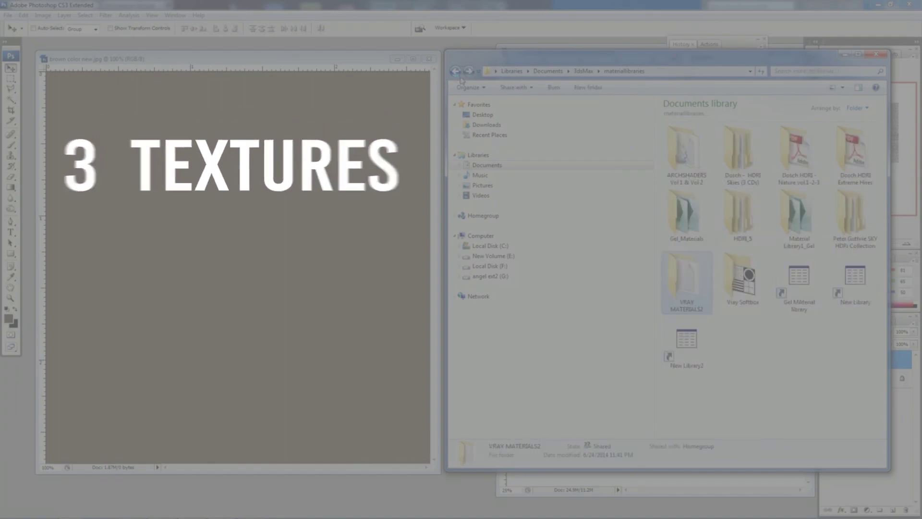
# Step: Browse ARCHSHADERS Vol 1 & Vol 2 > maps > Archshaders_textures and jump to the 'cloth' textures for cloth_03.jpg
pyautogui.doubleClick(688, 154)
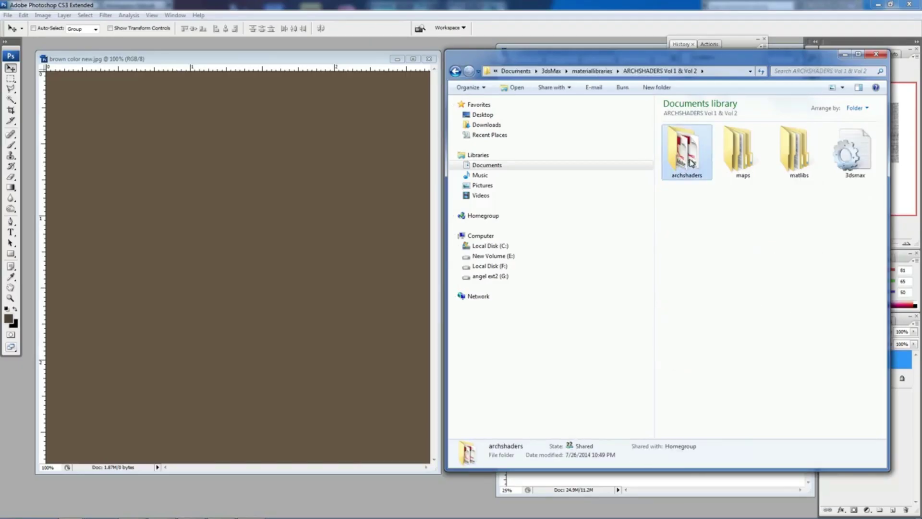
pyautogui.doubleClick(687, 154)
pyautogui.write('cloth')
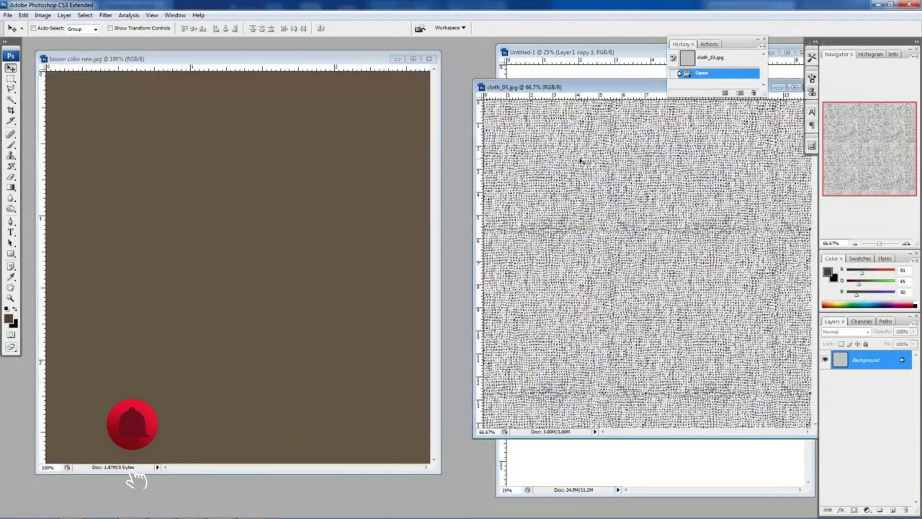
# Step: Drop the cloth_03 image into brown color new.jpg and move its window aside
pyautogui.moveTo(624, 250); pyautogui.dragTo(317, 250)
pyautogui.moveTo(809, 90); pyautogui.dragTo(654, 100)
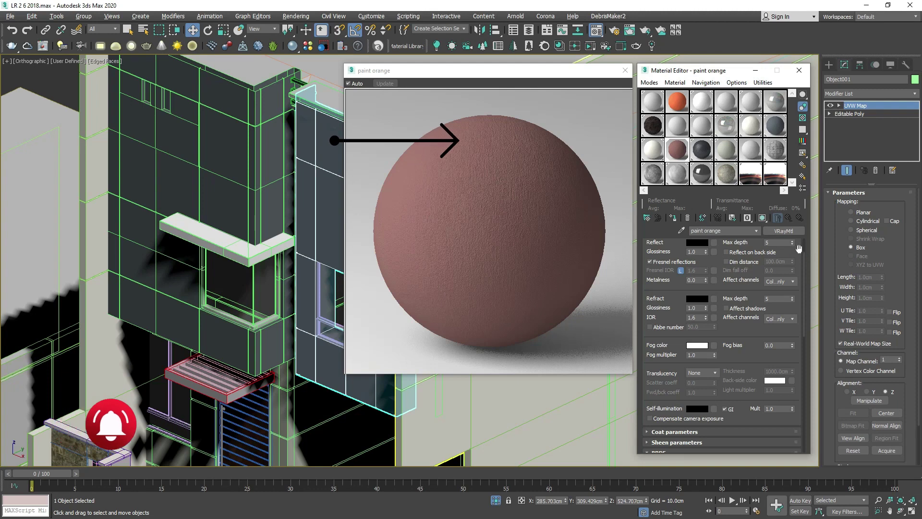
pyautogui.moveTo(799, 247); pyautogui.dragTo(806, 4)
pyautogui.scroll(10, 785, 318)
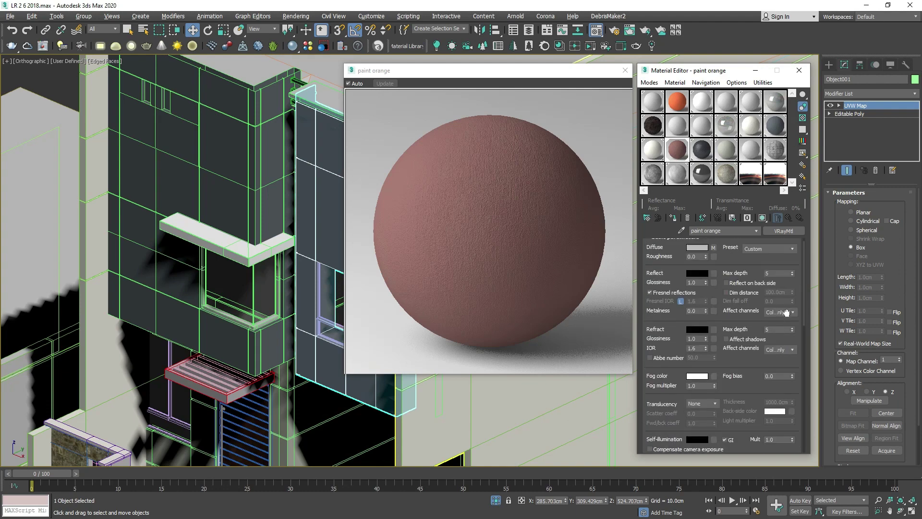
# Step: Pick the wall's material from the model into a Material Editor slot and enlarge its preview
pyautogui.click(682, 231)
pyautogui.click(538, 160)
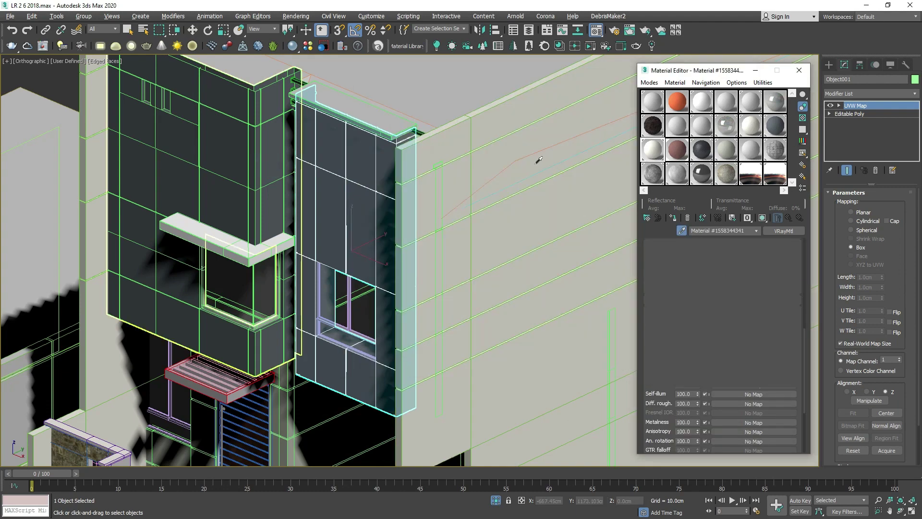
pyautogui.doubleClick(651, 151)
pyautogui.moveTo(802, 251); pyautogui.dragTo(795, 518)
pyautogui.moveTo(793, 250); pyautogui.dragTo(789, 346)
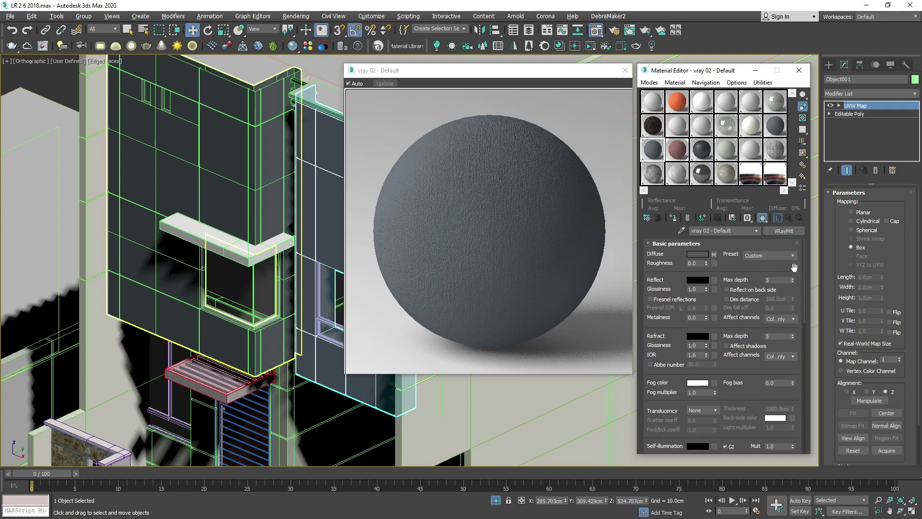
pyautogui.moveTo(794, 267); pyautogui.dragTo(752, 10)
pyautogui.moveTo(804, 273); pyautogui.dragTo(802, 368)
# Step: Switch the editor to the white wall 'vray 14' VRayMtl and scroll through its settings
pyautogui.click(702, 149)
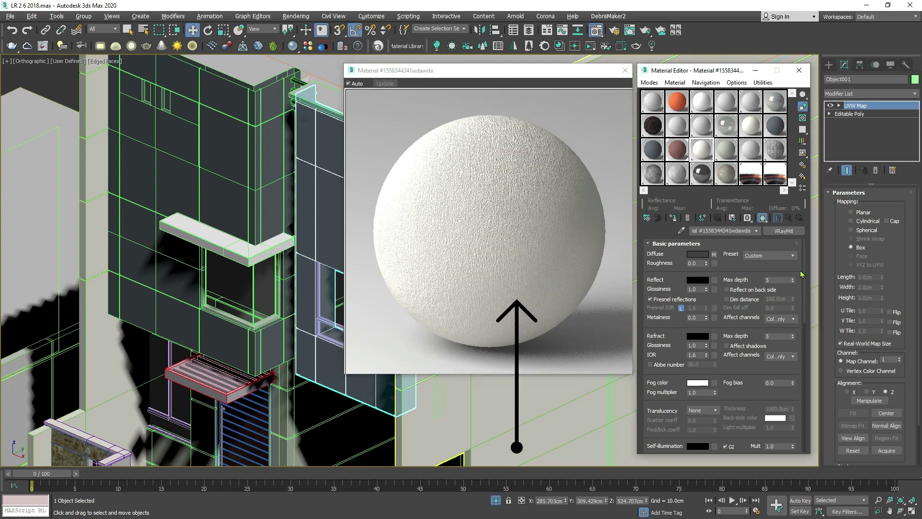
pyautogui.moveTo(796, 265); pyautogui.dragTo(744, 5)
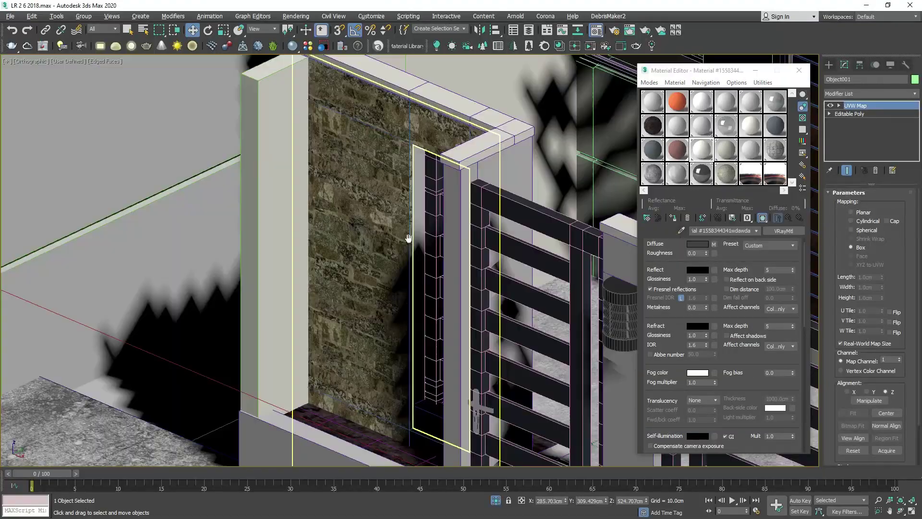
pyautogui.scroll(2, 403, 259)
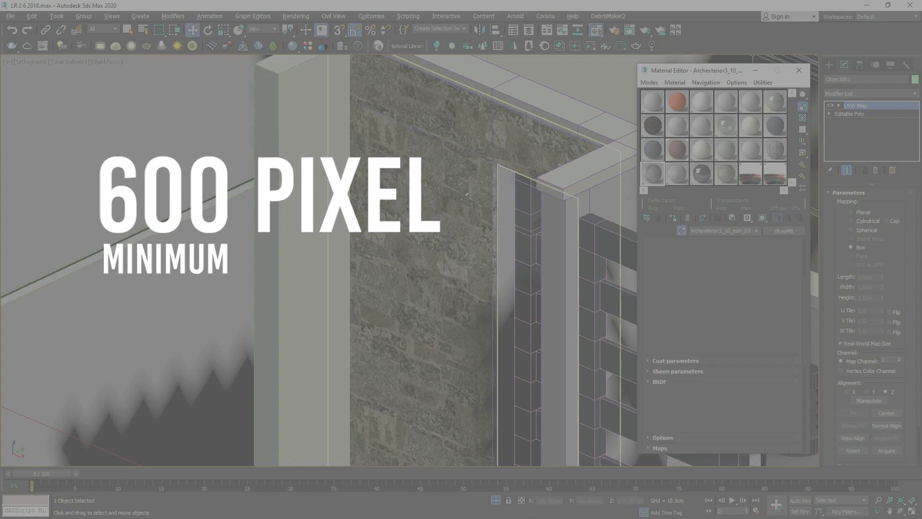
pyautogui.scroll(5, 796, 265)
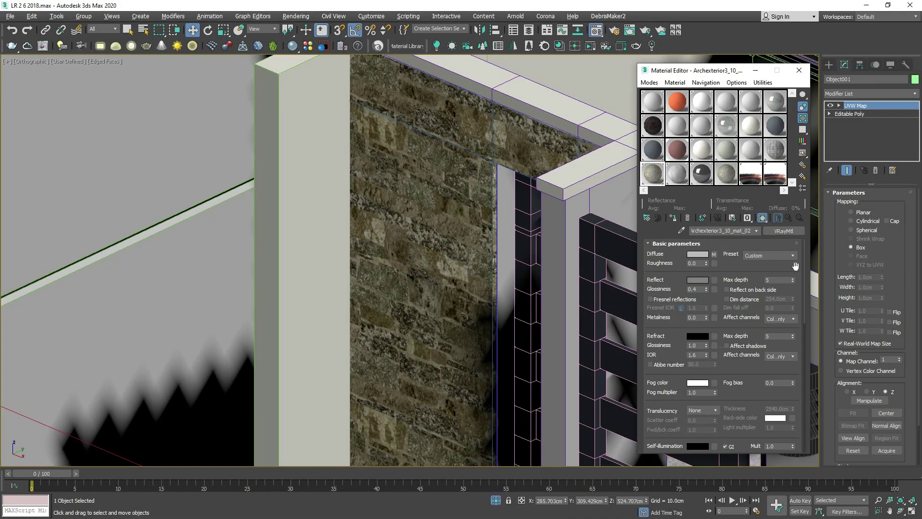
pyautogui.scroll(-5, 783, 271)
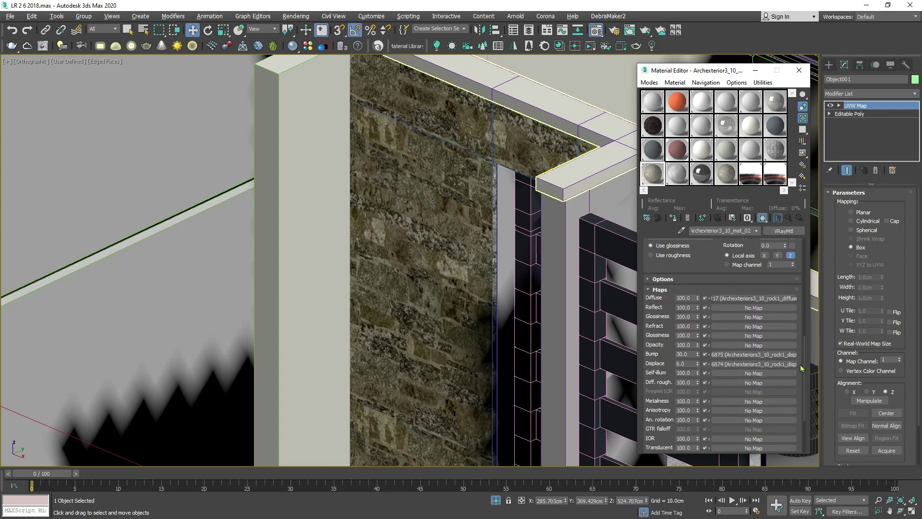
pyautogui.scroll(5, 804, 266)
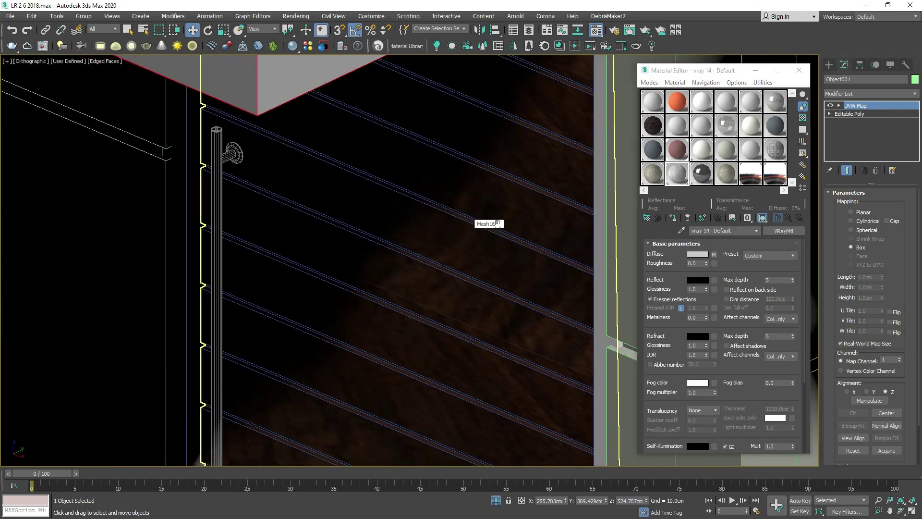
# Step: Search Google for 'minotti' and open the official minotti.com website
pyautogui.click(117, 62)
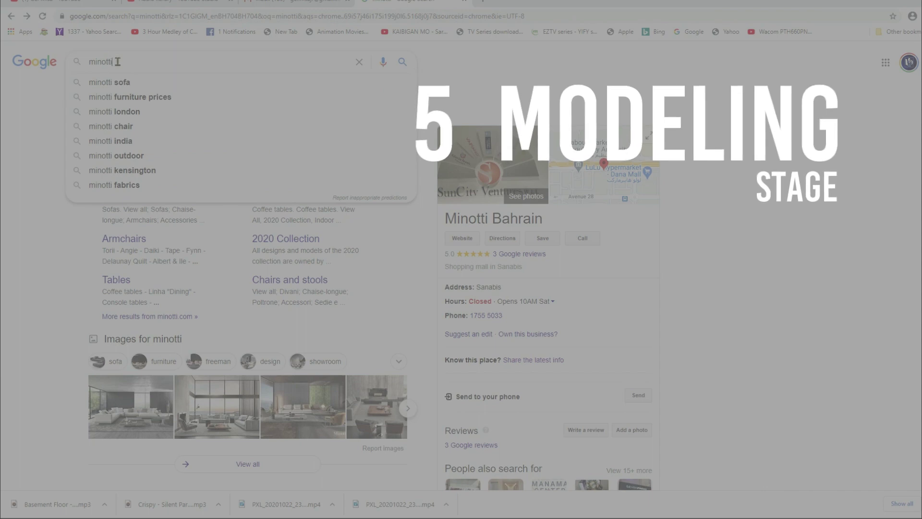
pyautogui.click(58, 100)
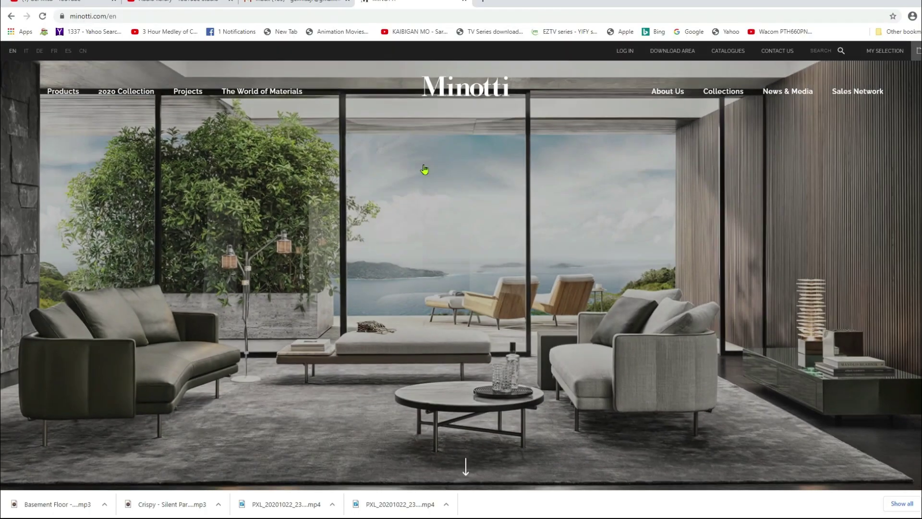
pyautogui.scroll(-4, 425, 169)
pyautogui.scroll(4, 425, 169)
# Step: Go to Products > Sofas > Torii and scroll down to its Technical Features drawings
pyautogui.click(71, 81)
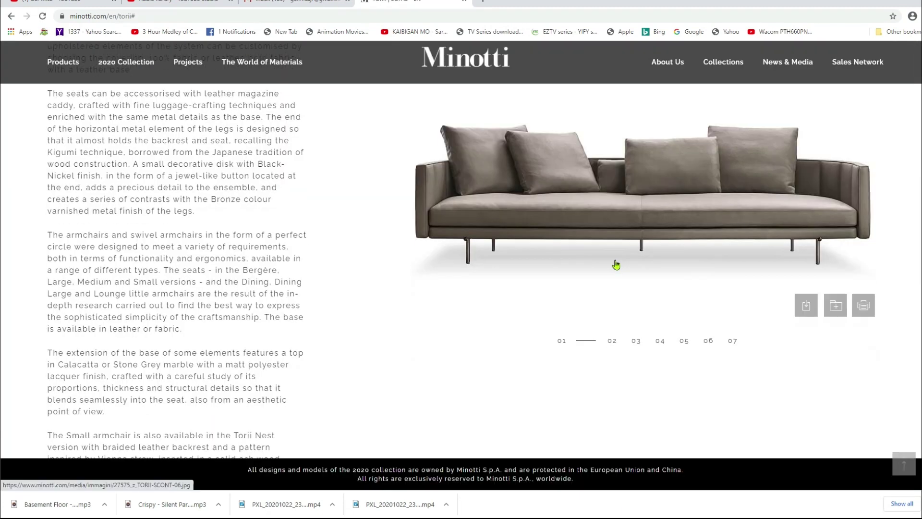
pyautogui.scroll(-4, 616, 265)
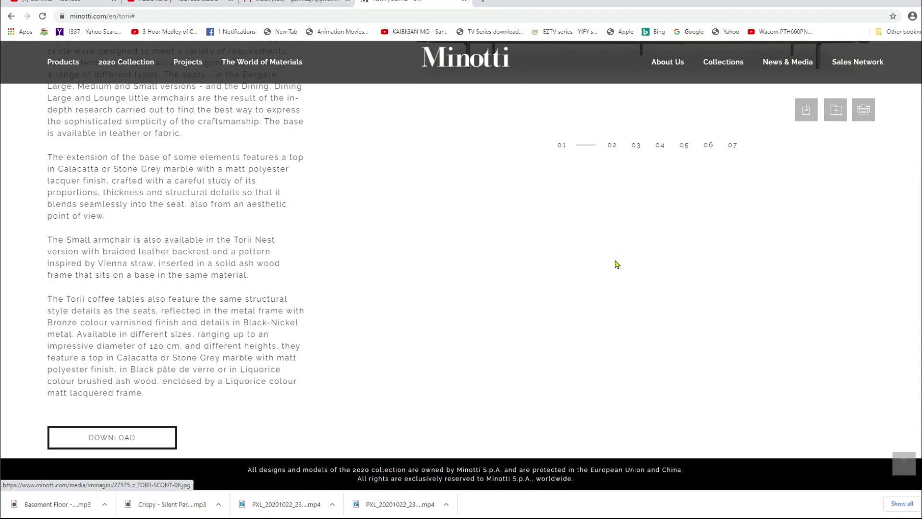
pyautogui.scroll(-9, 616, 264)
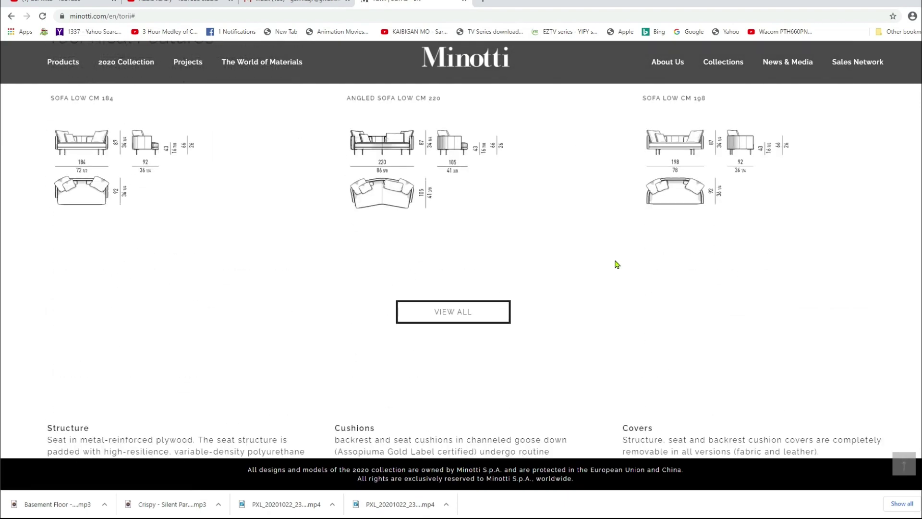
pyautogui.scroll(-8, 616, 265)
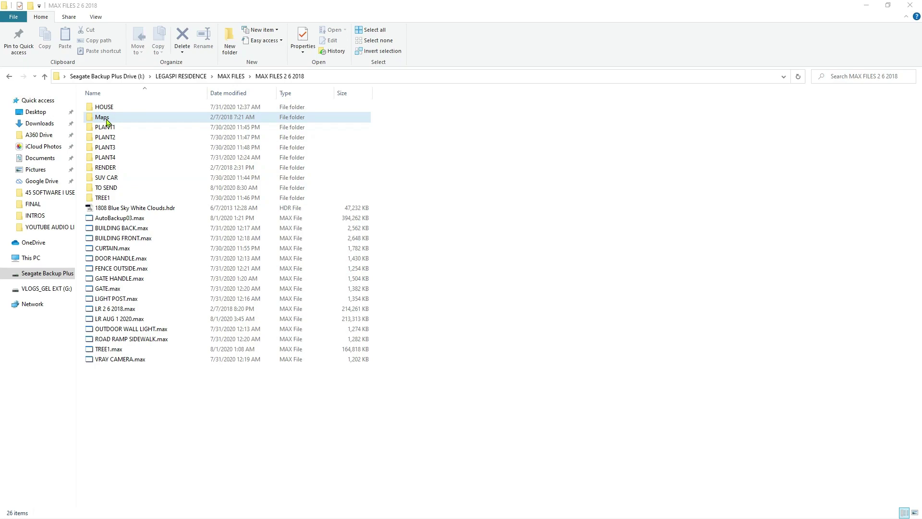
# Step: Open the Maps folder in MAX FILES 2 6 2018 and scroll through its texture thumbnails
pyautogui.doubleClick(107, 122)
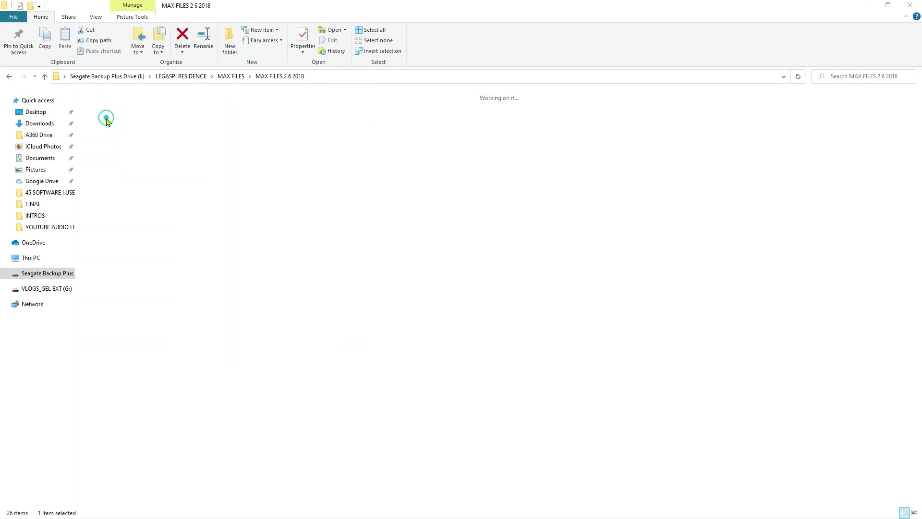
pyautogui.scroll(-8, 342, 226)
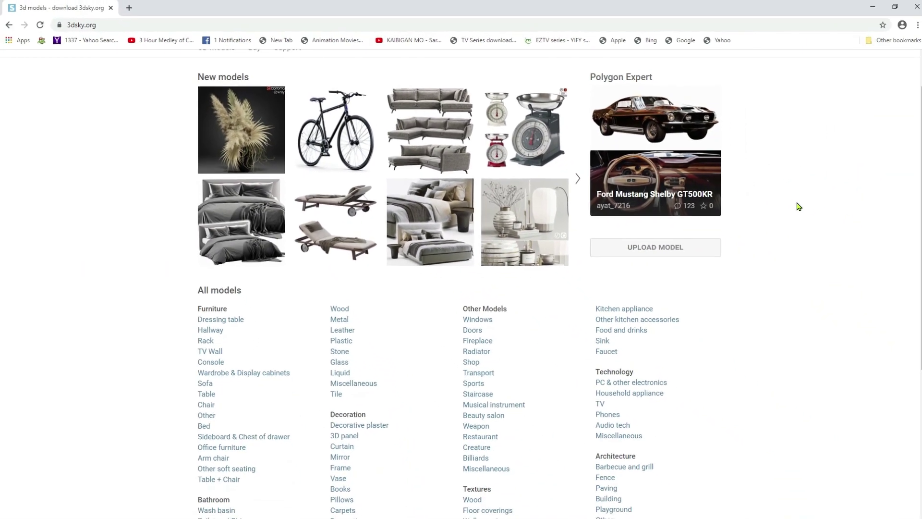
# Step: Scroll the 3dsky.org home page to reach the Chairs category under All models
pyautogui.scroll(-1, 795, 204)
pyautogui.scroll(1, 794, 205)
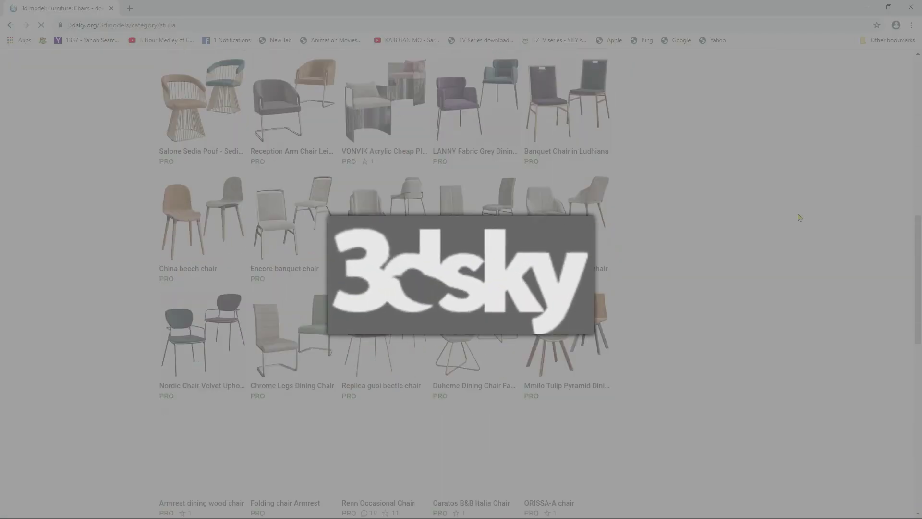
pyautogui.scroll(5, 799, 214)
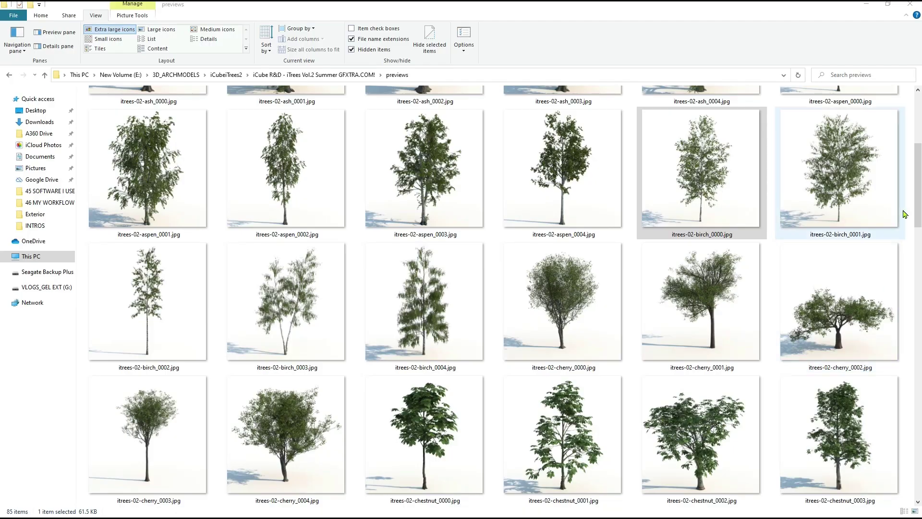
# Step: Scroll through the iTrees previews folder's extra large tree thumbnails
pyautogui.scroll(-3, 905, 214)
pyautogui.scroll(-10, 905, 214)
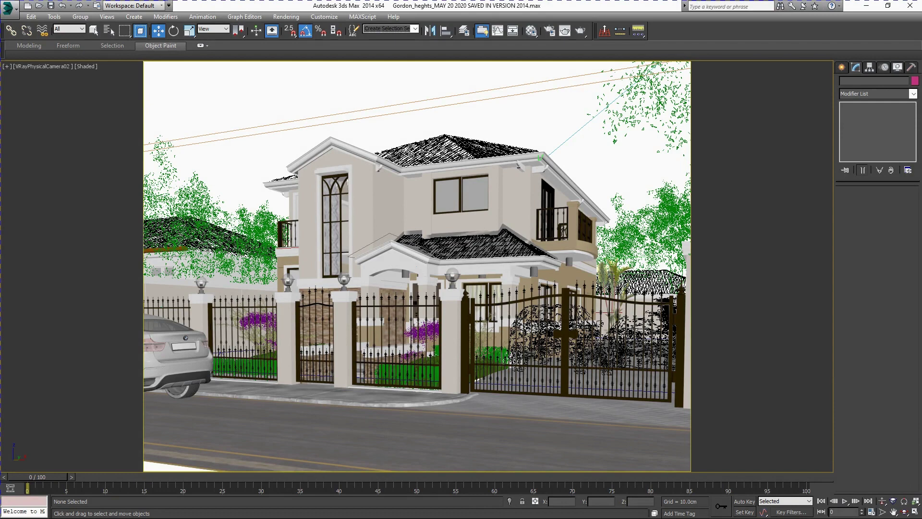
# Step: In Top view select VRaySun01, check its position across the four views, then return to the camera view
pyautogui.press('t')
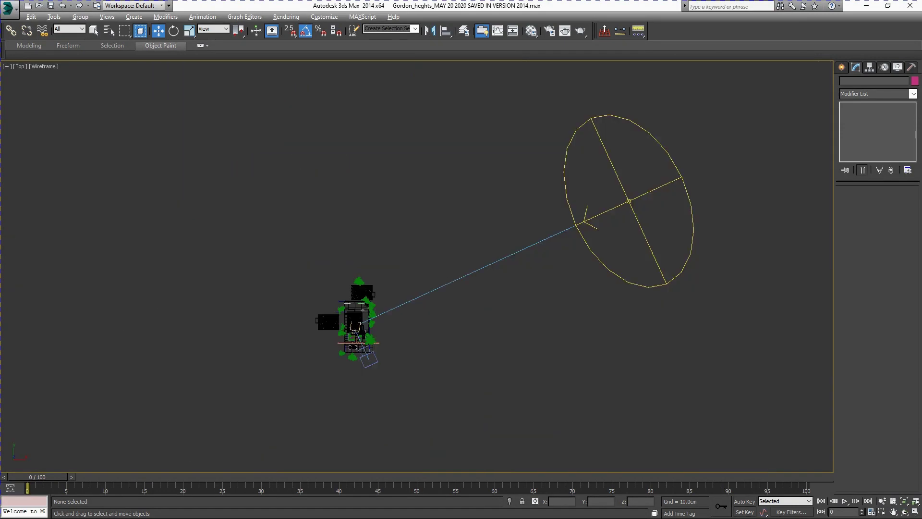
pyautogui.moveTo(326, 299); pyautogui.dragTo(314, 299, button='middle')
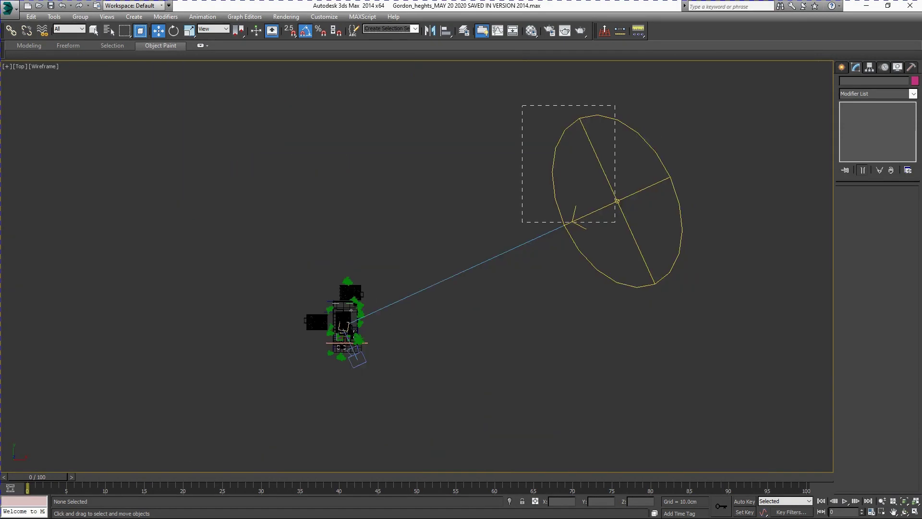
pyautogui.moveTo(616, 105); pyautogui.dragTo(522, 222)
pyautogui.hotkey('alt', 'w')
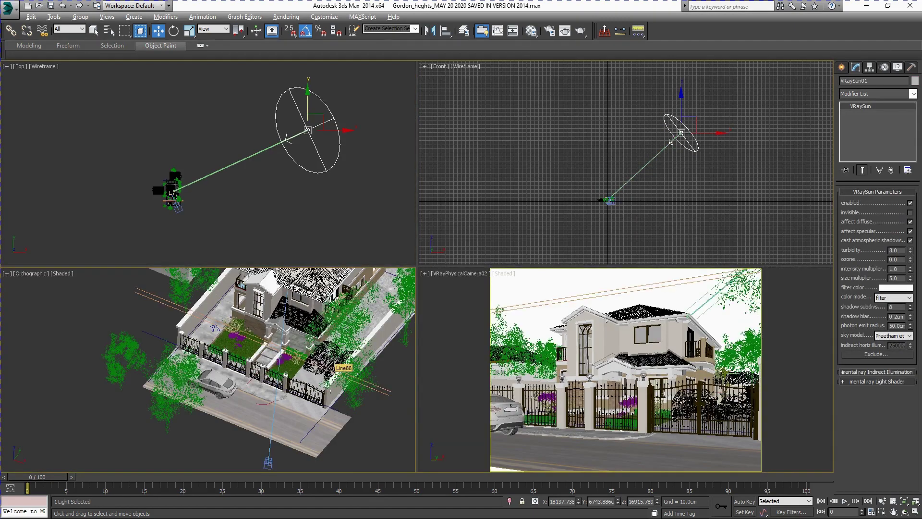
pyautogui.hotkey('alt', 'w')
pyautogui.hotkey('alt', 'w')
pyautogui.click(637, 364)
pyautogui.hotkey('alt', 'w')
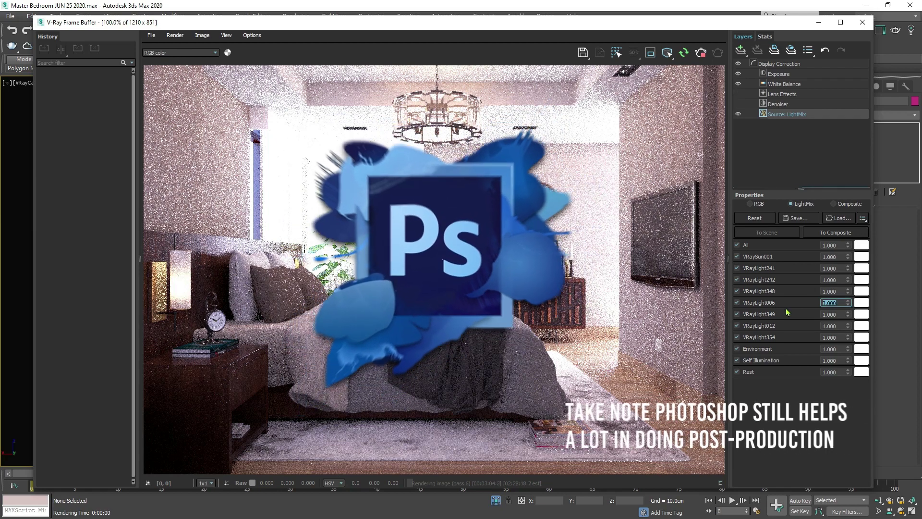
# Step: Enter .5 as VRayLight006's LightMix value
pyautogui.write('.5')
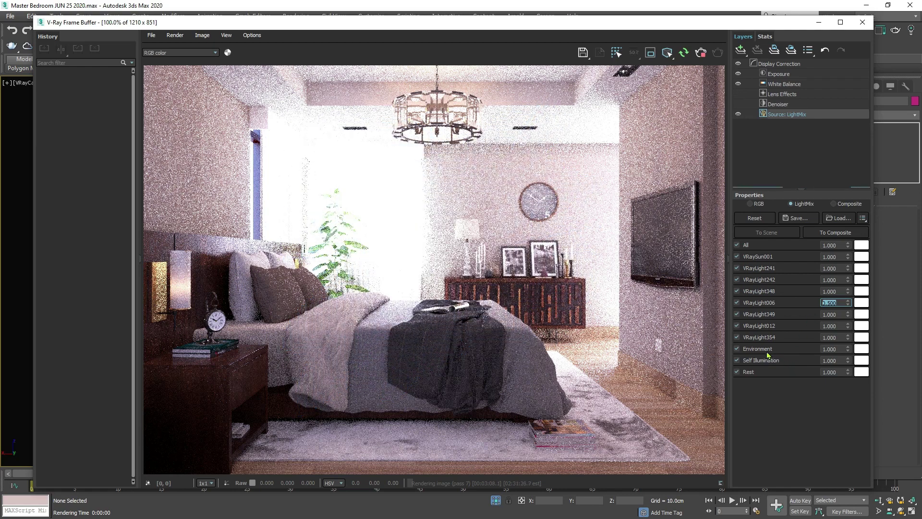